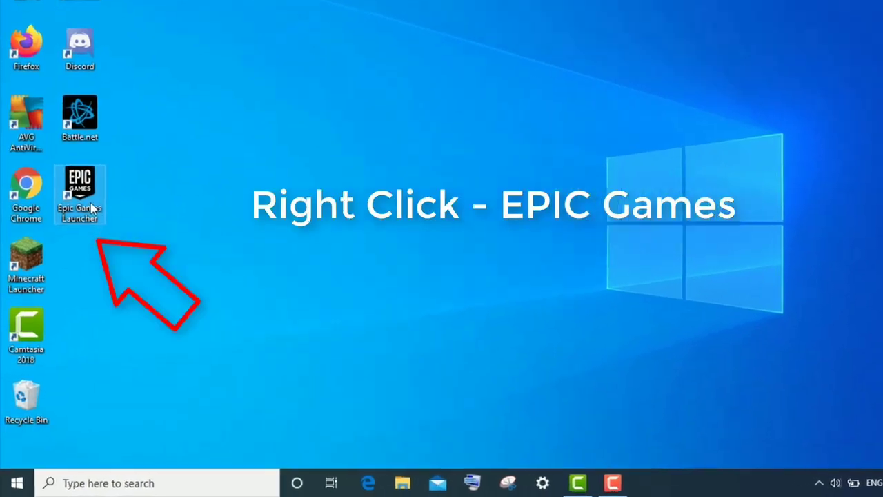
Step: Open the Properties dialog of the Epic Games Launcher desktop shortcut
right_click(81, 236)
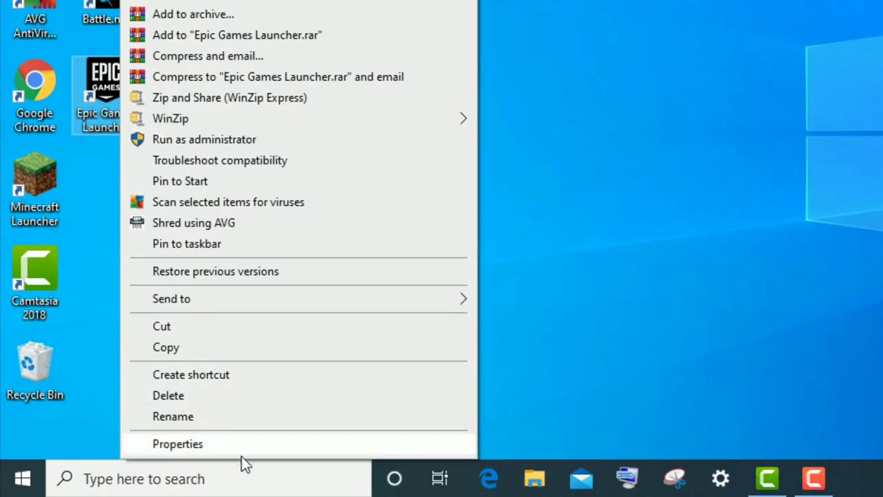
left_click(181, 445)
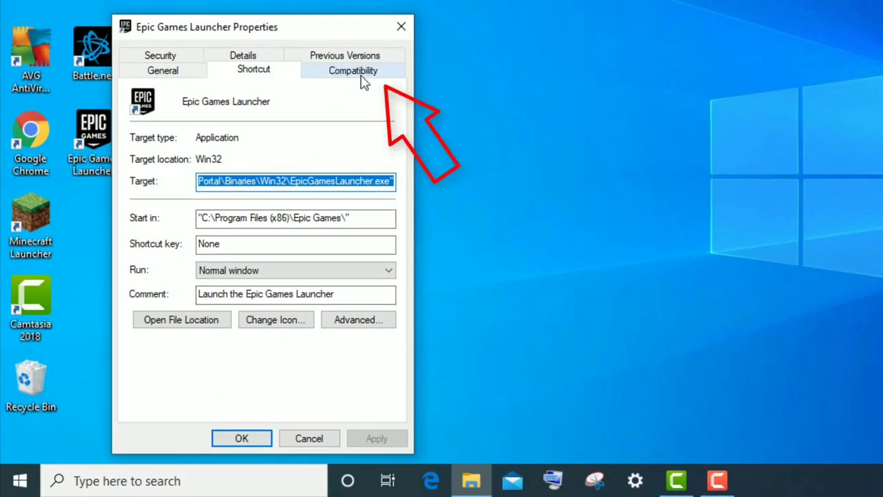
Step: Clear the launcher's Windows 8 compatibility mode and launch the compatibility troubleshooter
left_click(353, 72)
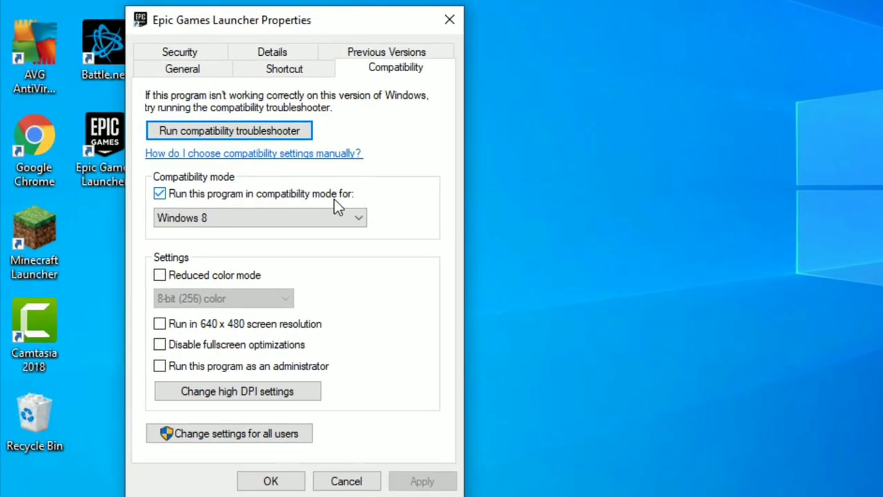
left_click(161, 194)
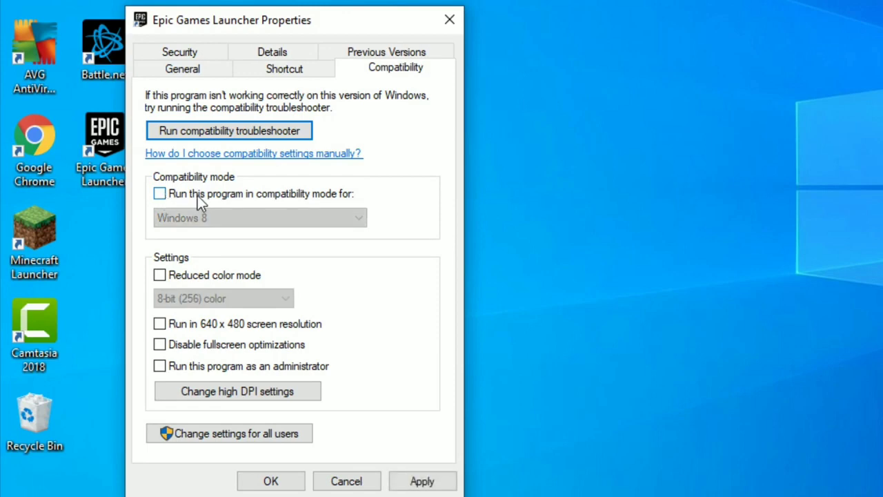
left_click(231, 131)
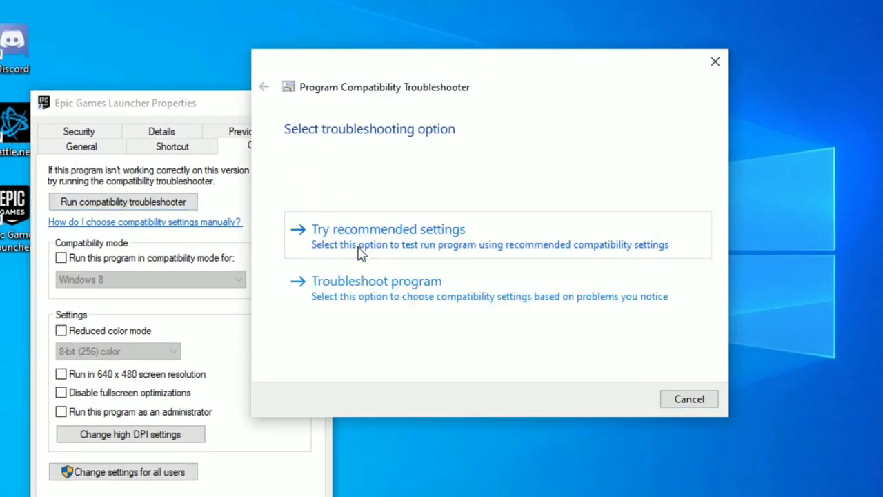
Step: Apply the recommended Windows 8 compatibility settings and continue past the test page
left_click(414, 247)
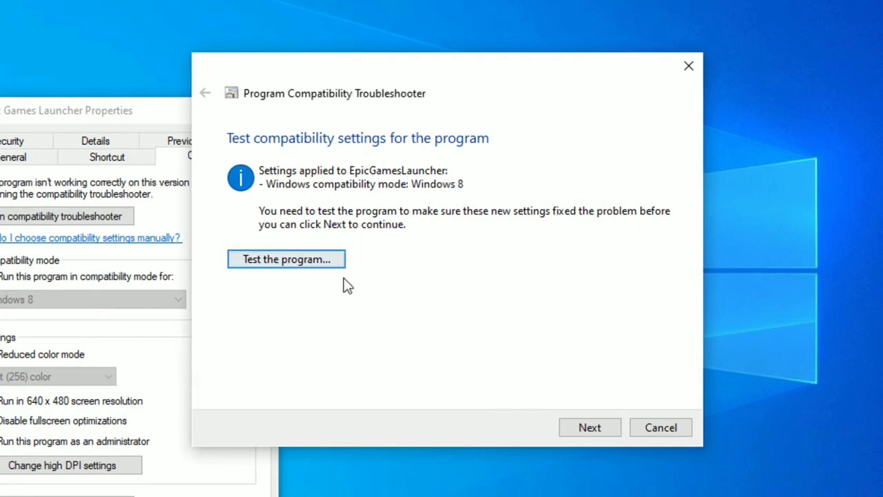
left_click(590, 428)
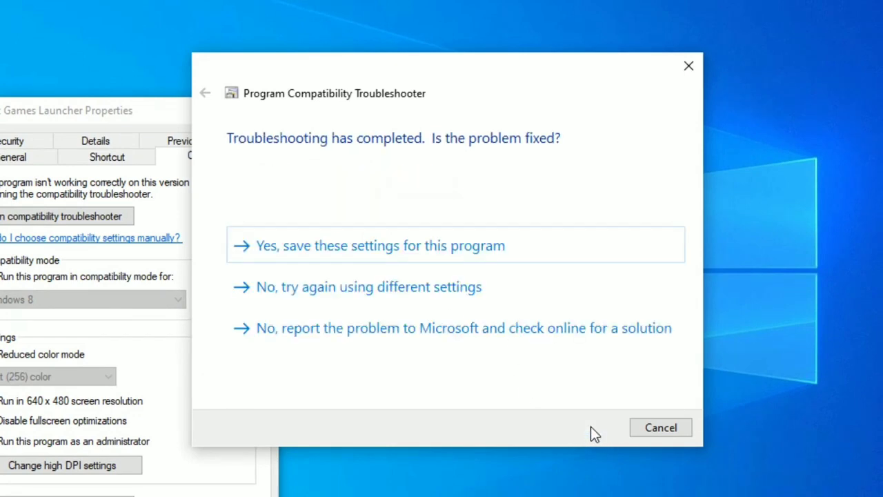
Step: Report that the launcher displays incorrectly, choosing the 256-colour (8-bit) display problem
left_click(370, 301)
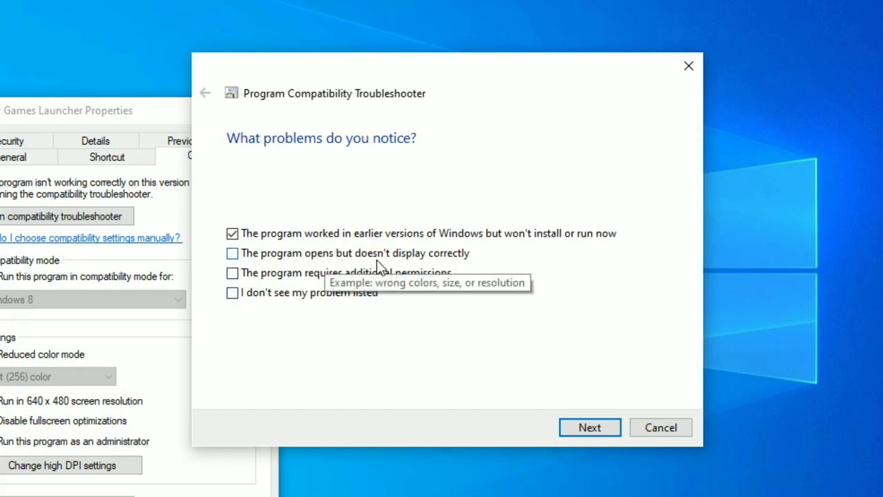
left_click(232, 254)
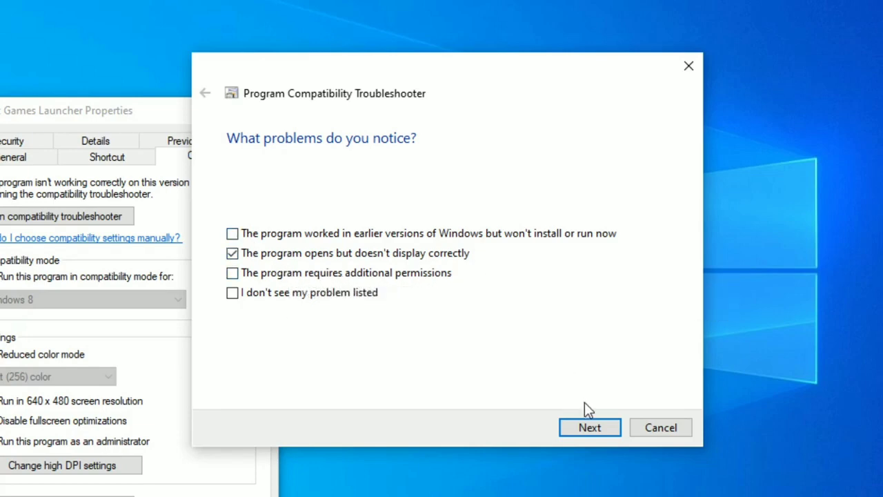
left_click(581, 428)
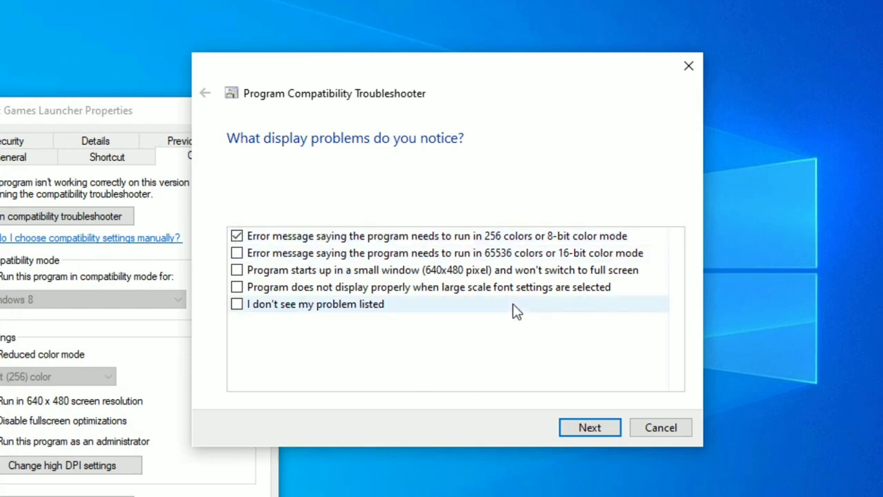
left_click(595, 429)
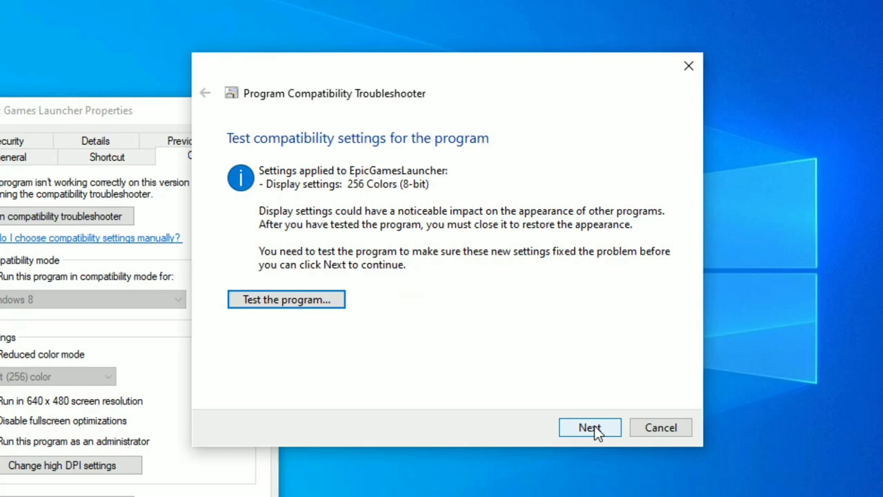
Step: Test-run the launcher with the 256-colour settings and save them
left_click(591, 428)
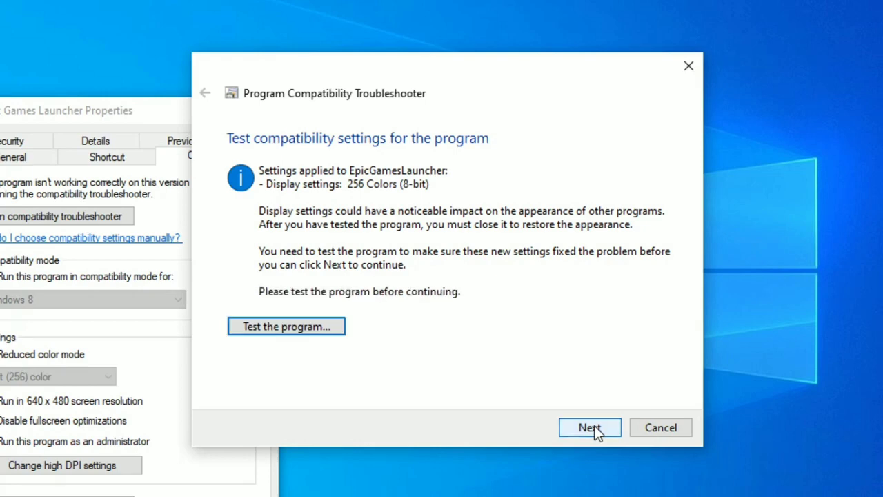
left_click(322, 327)
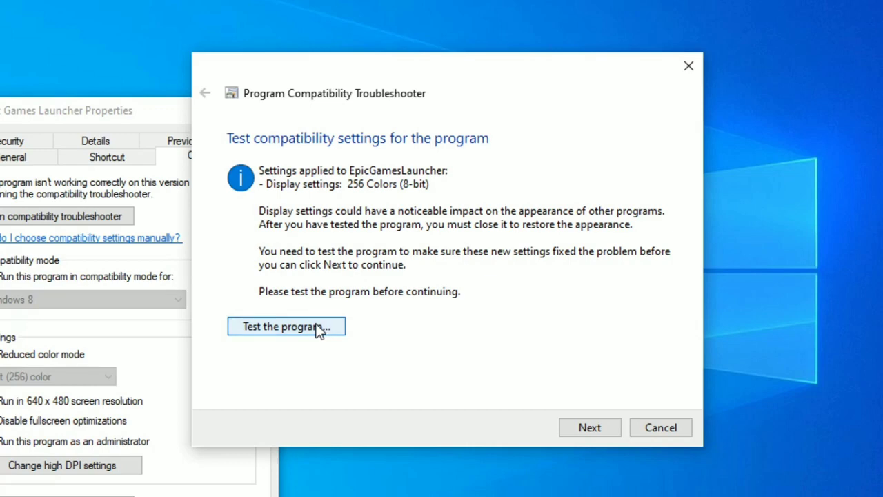
left_click(609, 427)
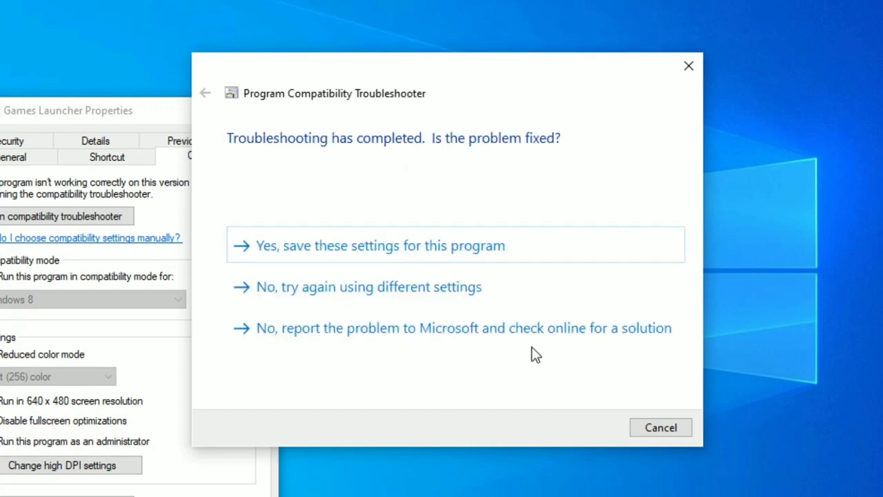
left_click(416, 249)
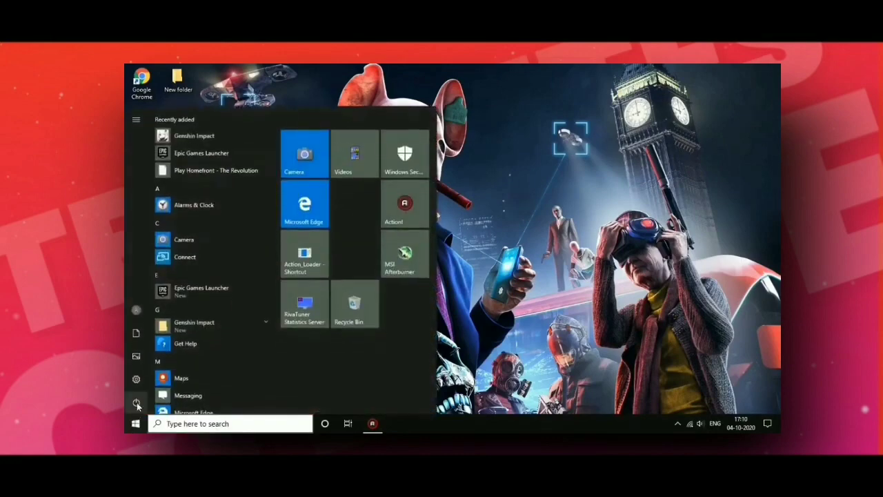
Step: Go to Virus & threat protection settings via Settings > Update & Security > Windows Security
left_click(137, 377)
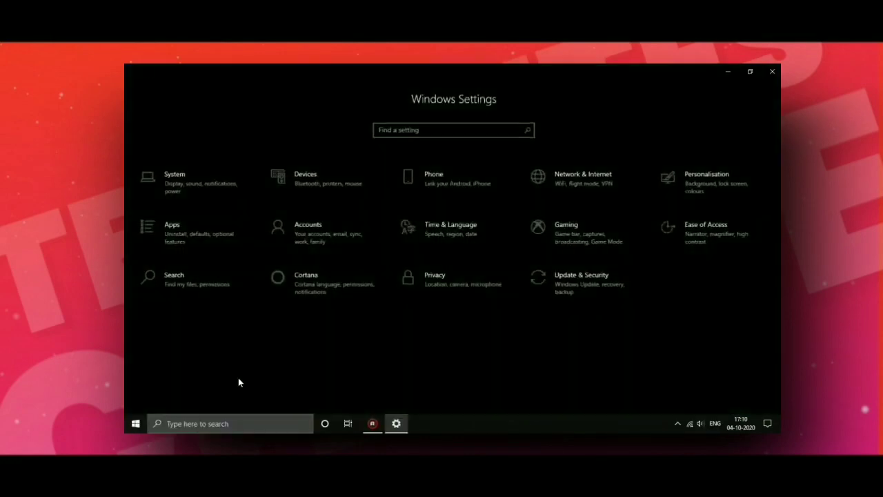
left_click(558, 286)
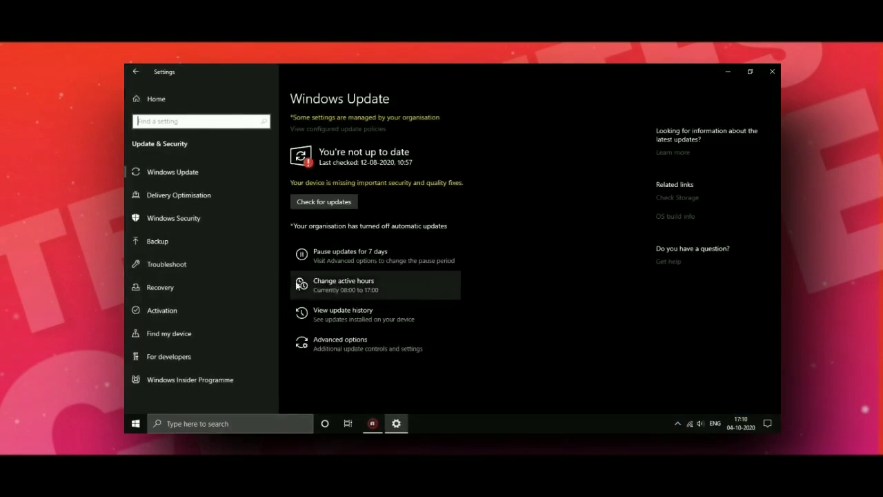
left_click(194, 222)
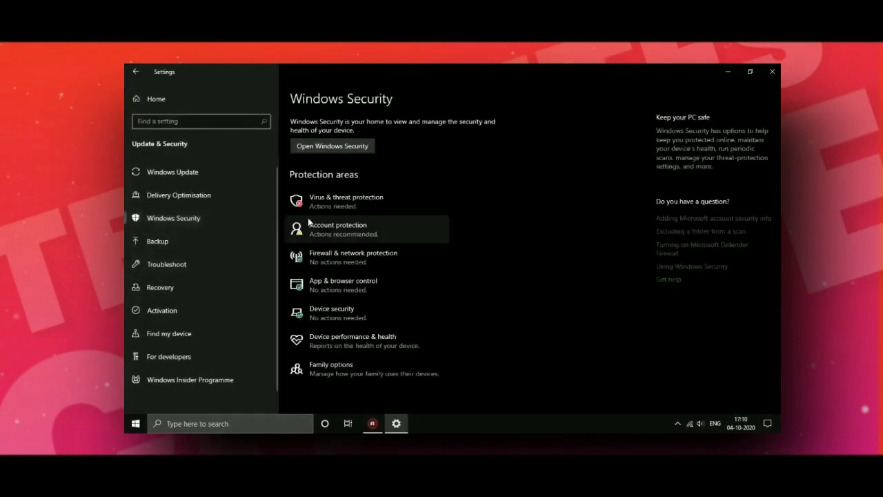
left_click(348, 204)
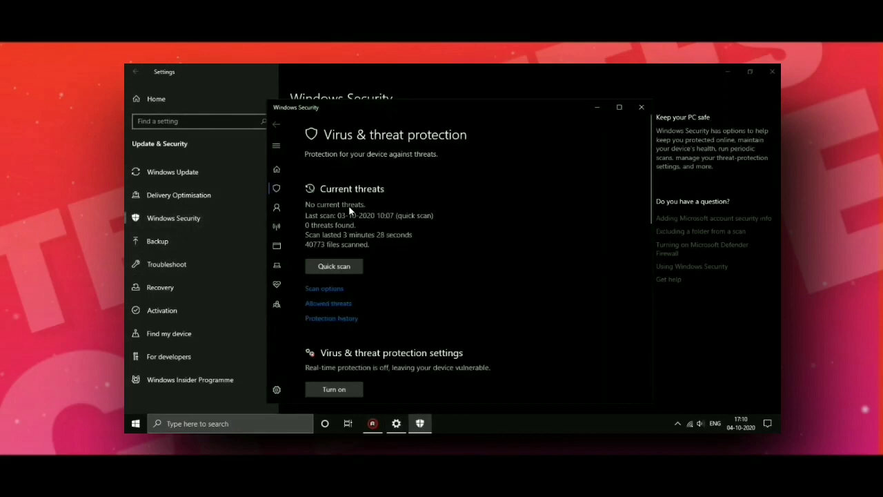
scroll(358, 255, "down", 4)
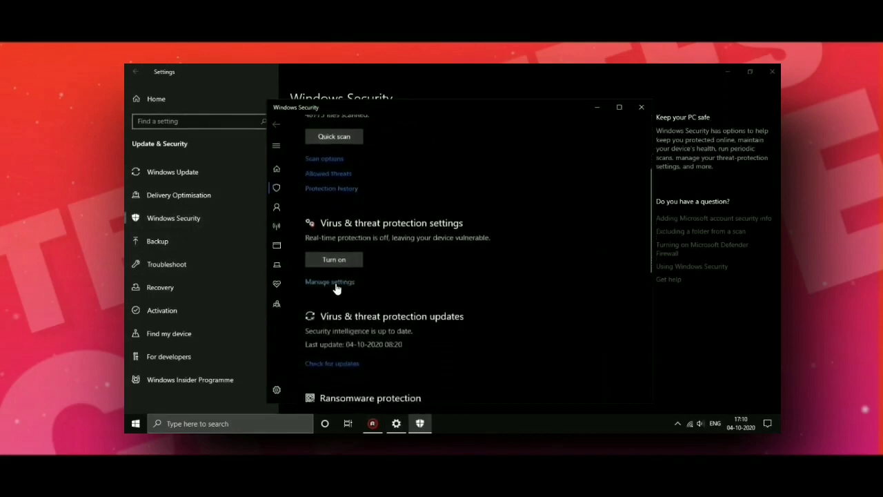
left_click(335, 283)
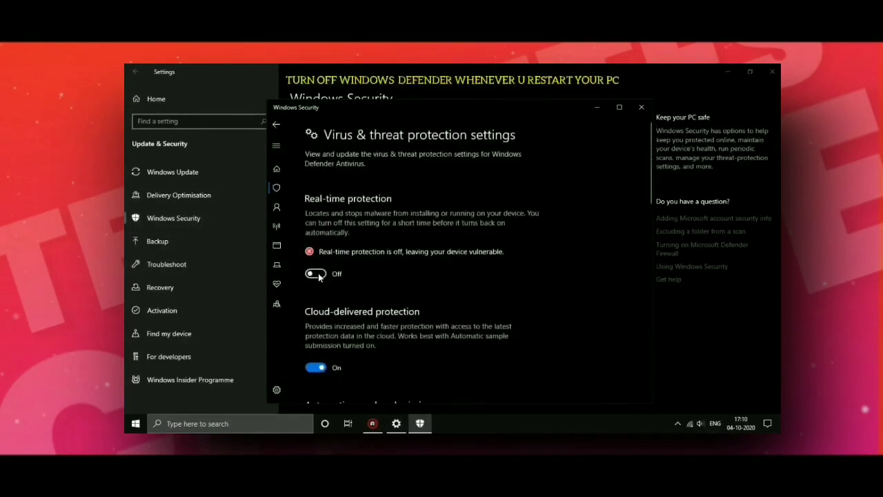
Step: Leave real-time, sample-submission and tamper protection off, then close Windows Security and Settings
scroll(321, 283, "down", 8)
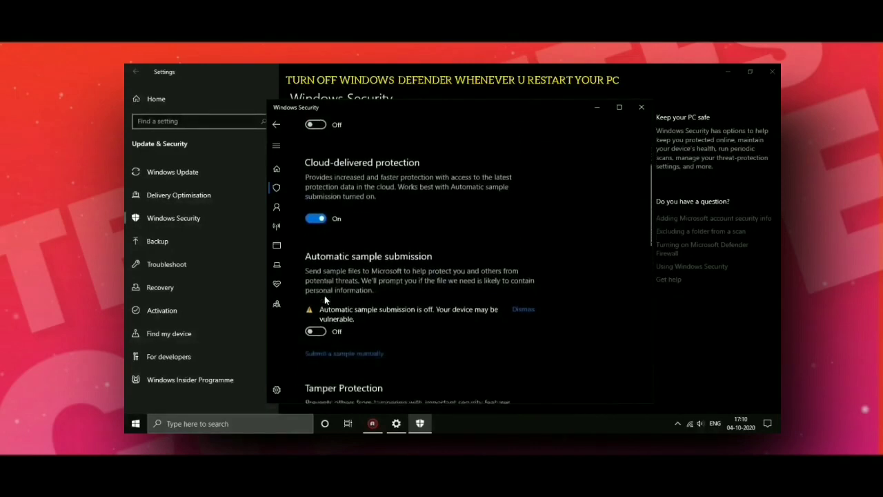
scroll(324, 296, "down", 10)
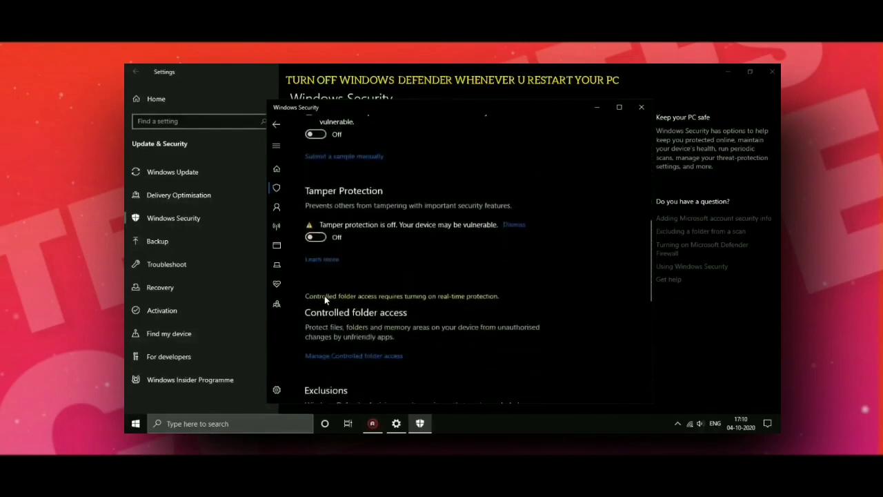
scroll(324, 296, "down", 7)
scroll(324, 297, "up", 7)
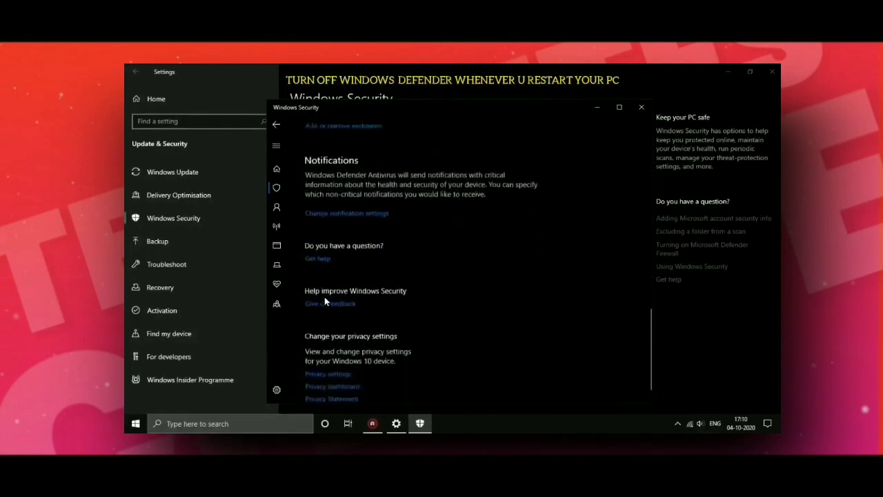
scroll(324, 297, "up", 18)
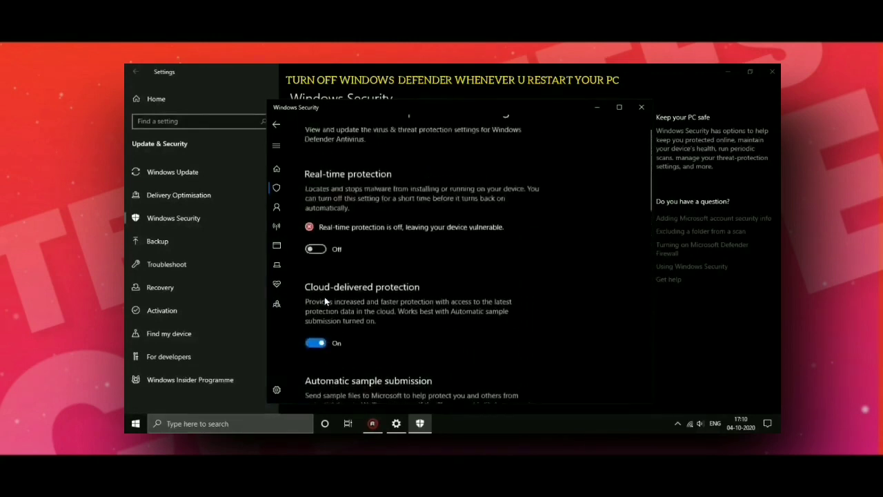
left_click(641, 107)
left_click(772, 71)
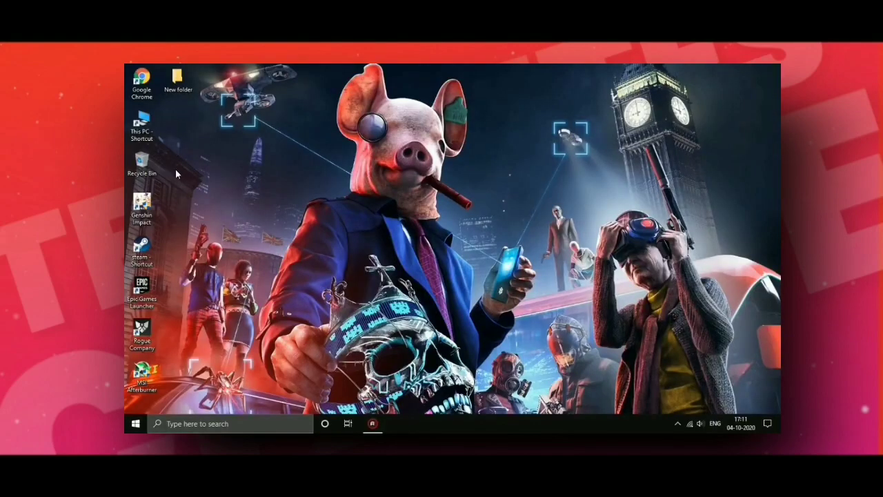
Step: Switch Game Mode off under Settings > Gaming, then close Settings
left_click(136, 423)
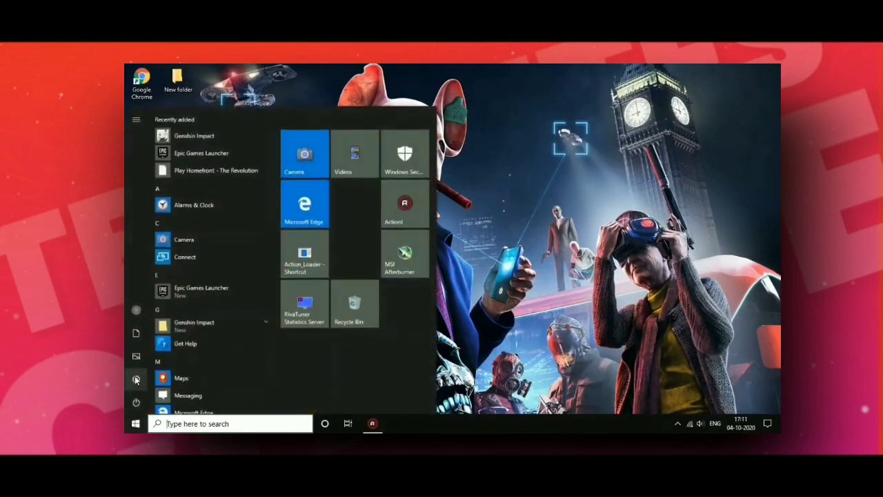
left_click(135, 377)
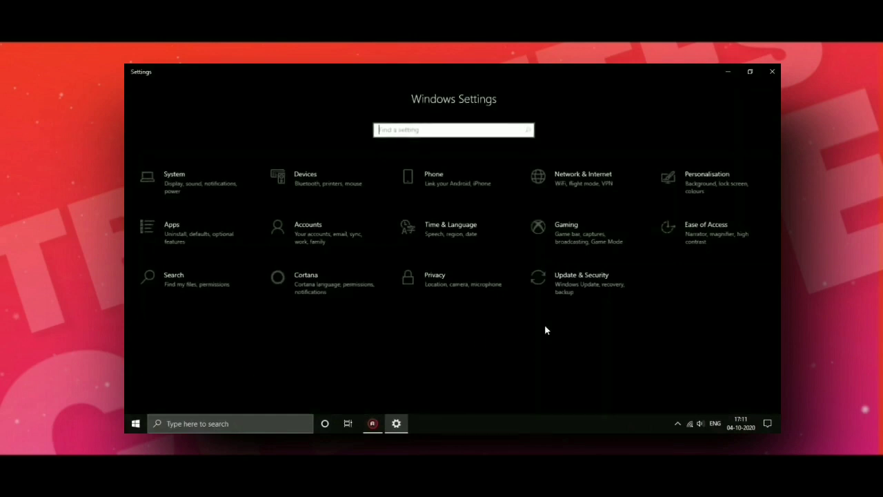
left_click(567, 238)
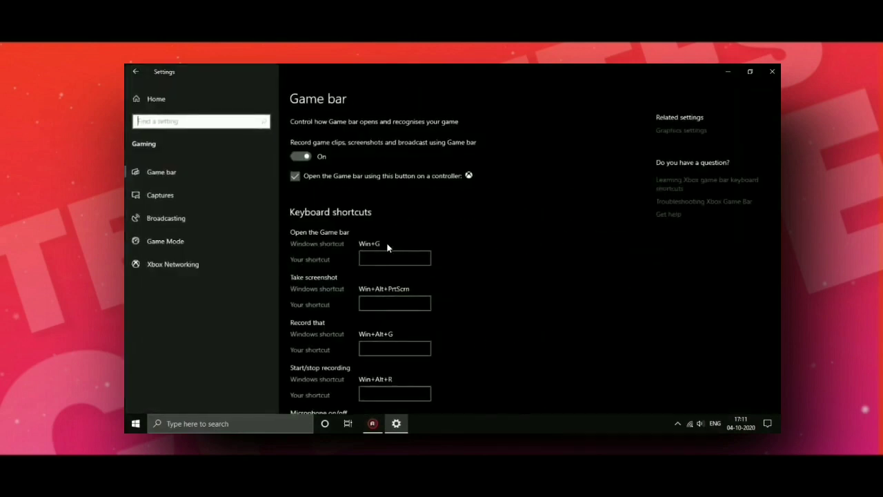
left_click(195, 242)
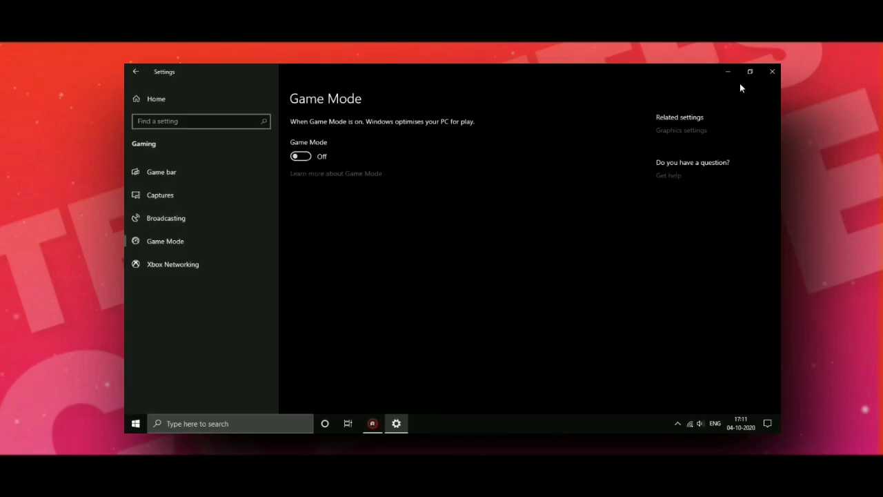
left_click(771, 71)
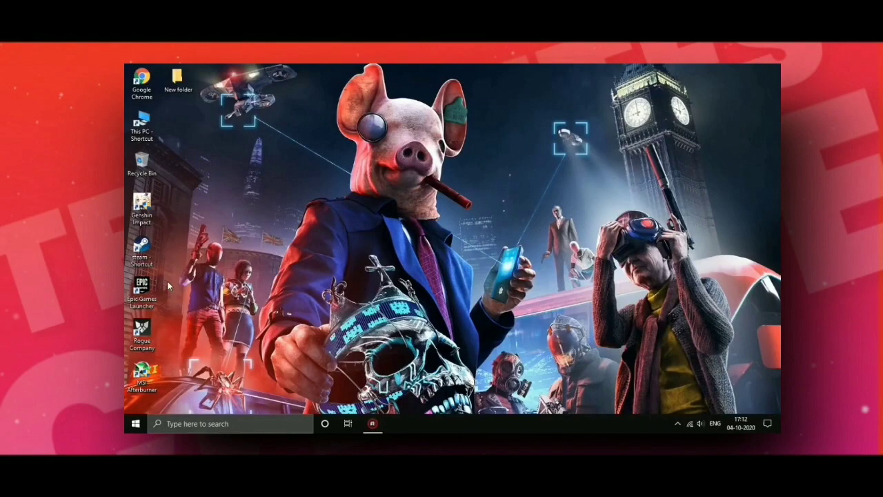
Step: Turn off 'Let apps run in the background' under Privacy > Background apps, then close Settings
left_click(133, 426)
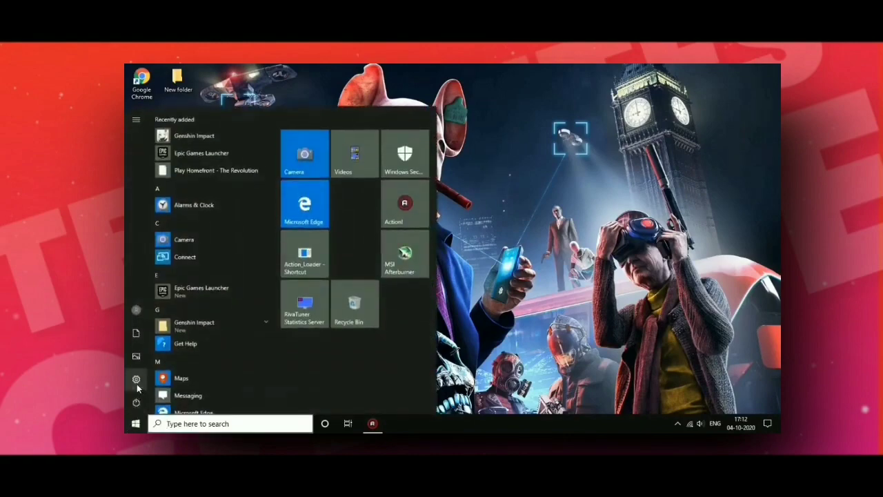
left_click(137, 384)
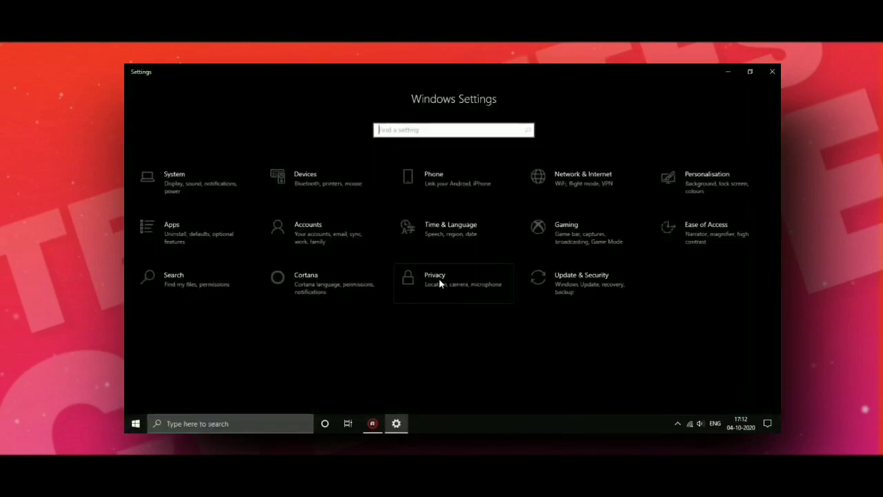
left_click(442, 280)
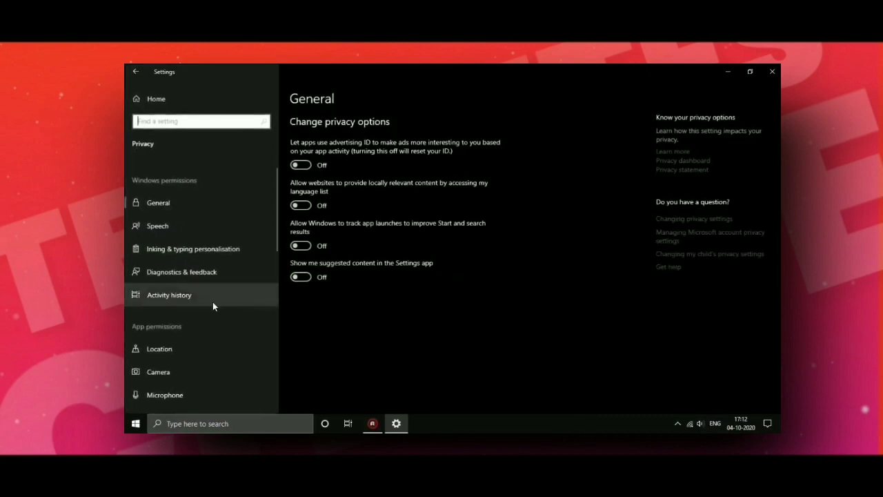
scroll(210, 303, "down", 2)
scroll(208, 306, "down", 5)
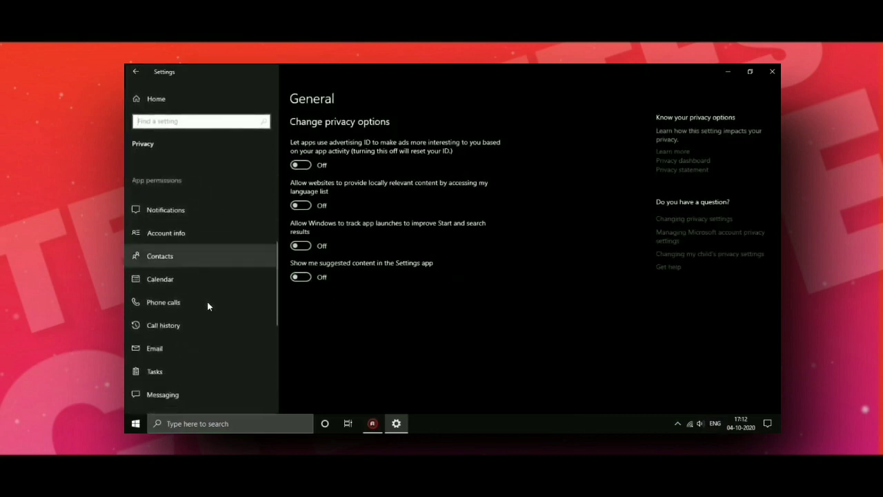
scroll(208, 305, "down", 3)
left_click(205, 280)
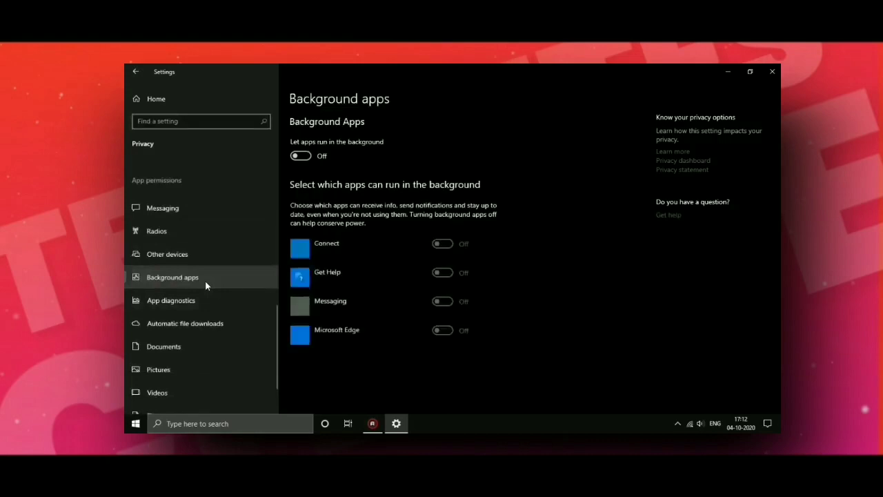
scroll(358, 280, "down", 5)
scroll(358, 280, "down", 2)
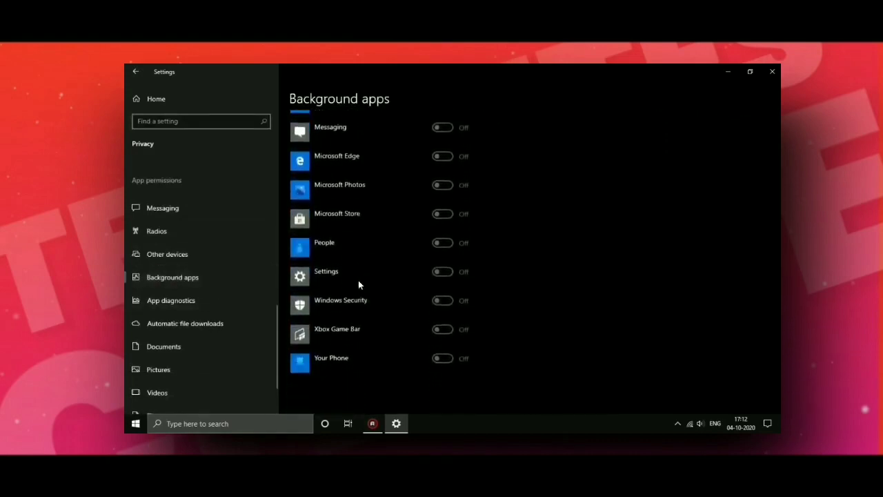
scroll(358, 280, "up", 5)
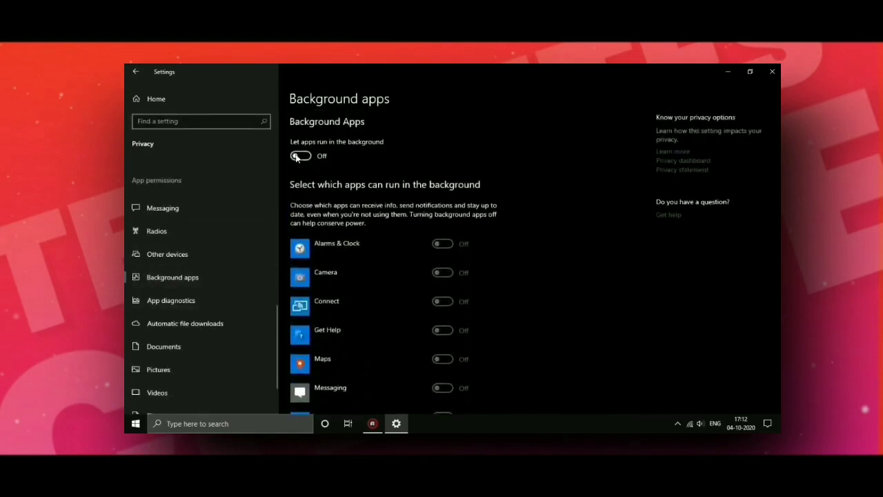
left_click(772, 71)
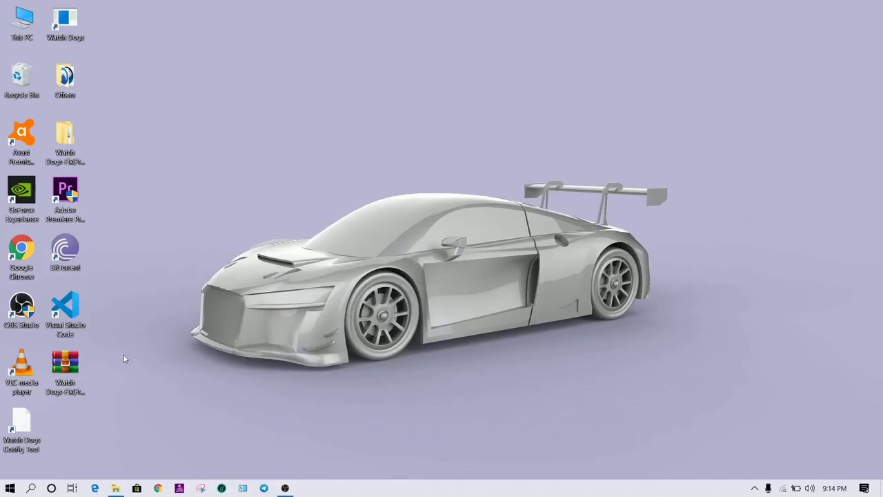
Step: Extract the Watch Dogs fix archive and copy the four files from Crack\bin
left_click(66, 372)
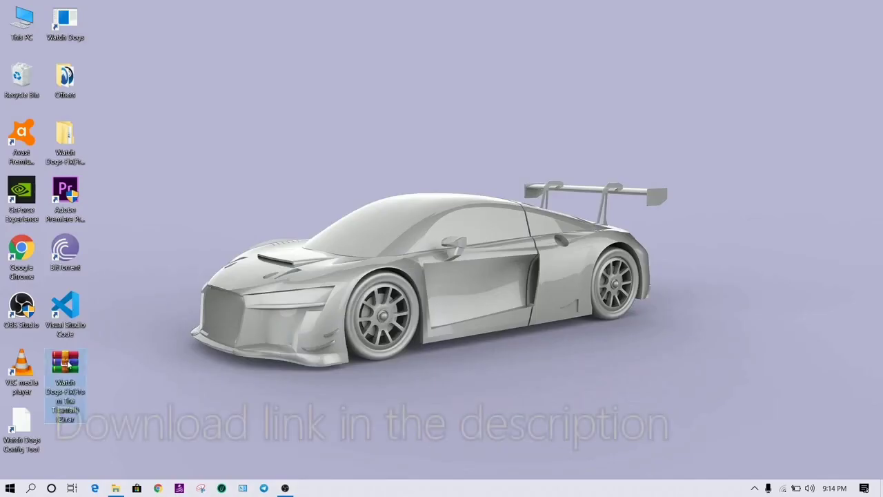
right_click(66, 362)
left_click(148, 125)
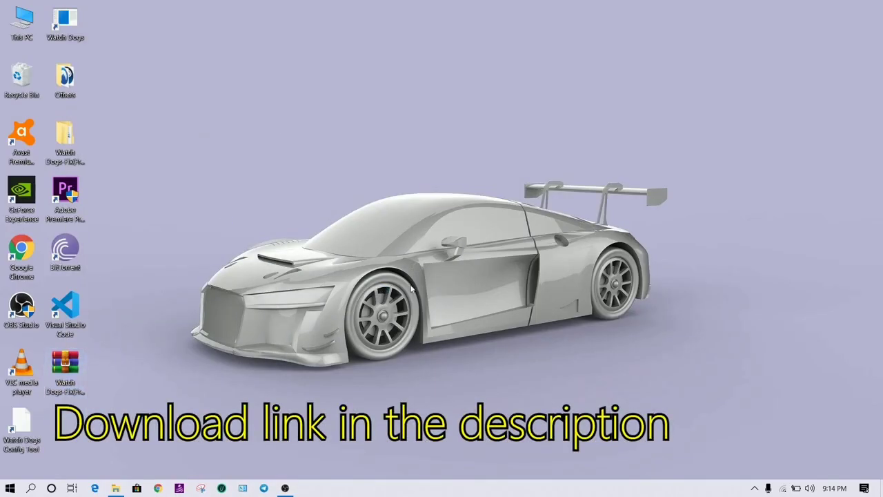
double_click(69, 136)
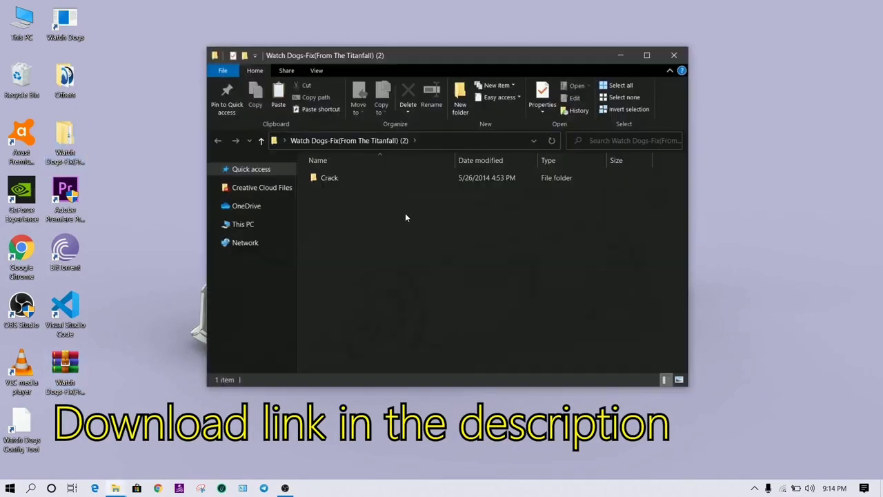
double_click(392, 176)
double_click(356, 177)
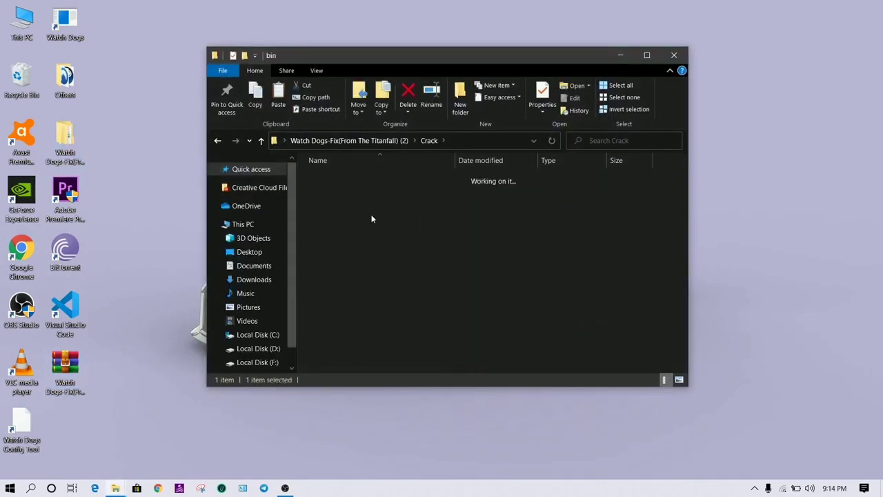
left_click_drag(346, 273, 345, 167)
right_click(342, 177)
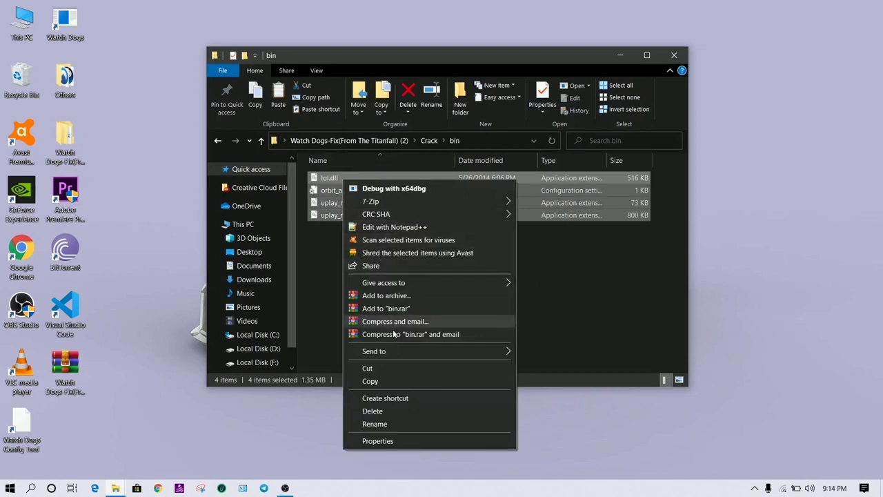
left_click(383, 378)
Step: Paste the copied fix files into the game's C:\Watch Dogs\bin folder
left_click(73, 26)
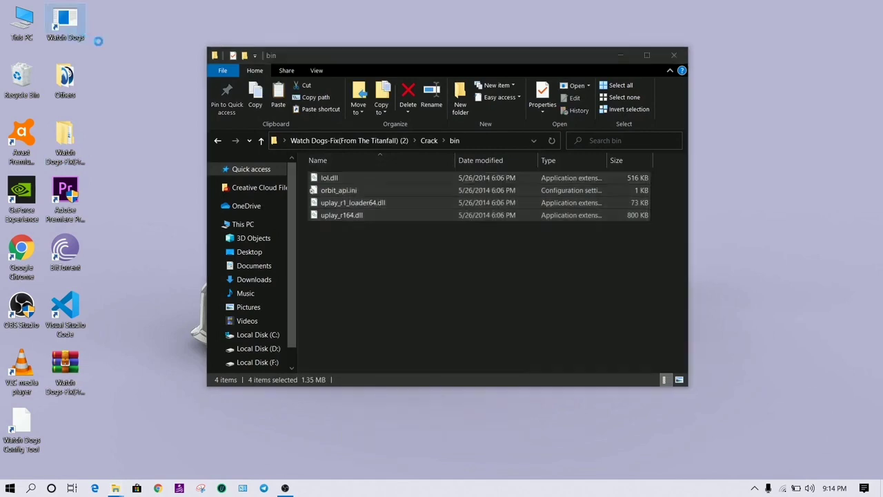
right_click(73, 22)
left_click(111, 79)
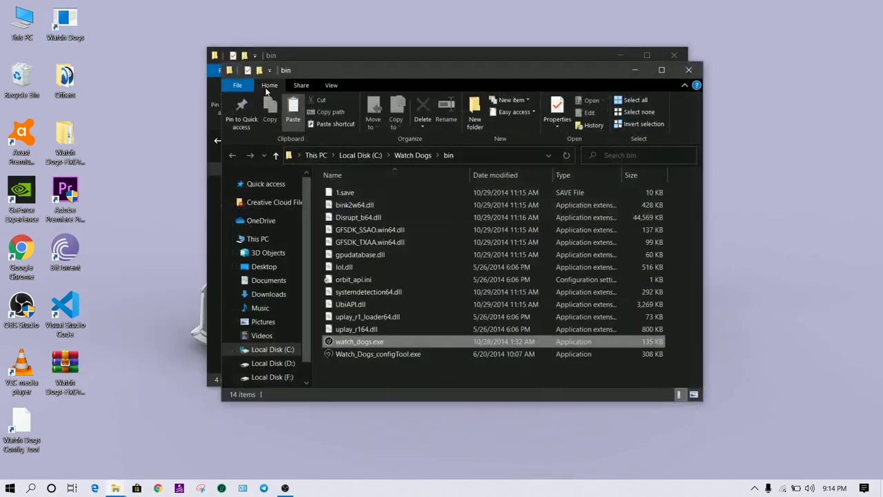
left_click(377, 365)
right_click(377, 365)
left_click(407, 251)
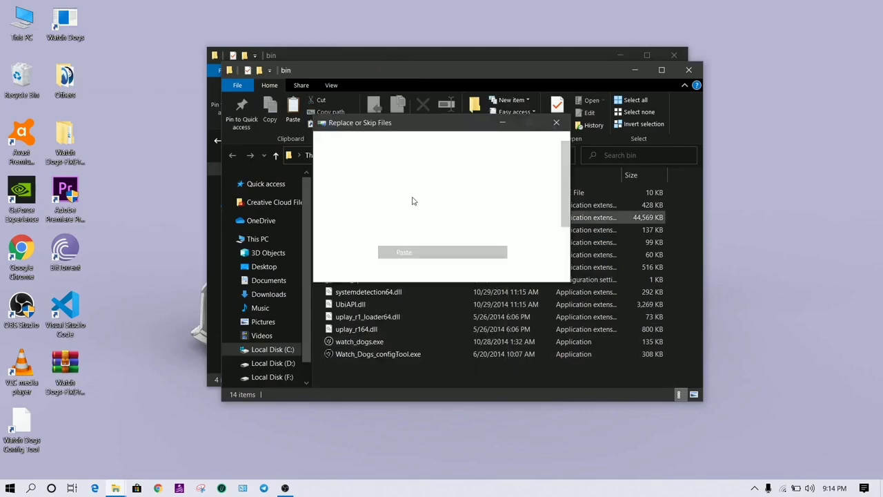